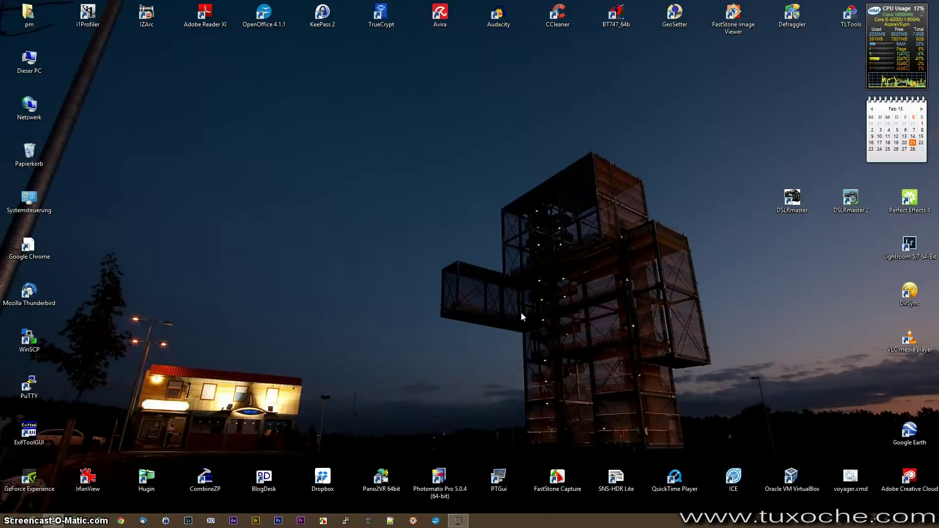
Load all the TIFF photos from the D:\Pano\Test-I folder into Image Composite Editor and maximize its window
left_click(523, 324)
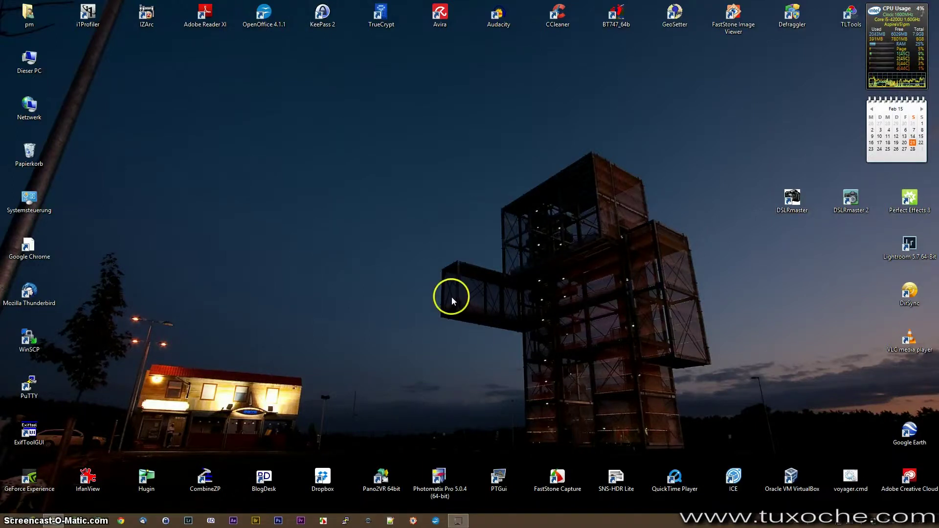
left_click(45, 519)
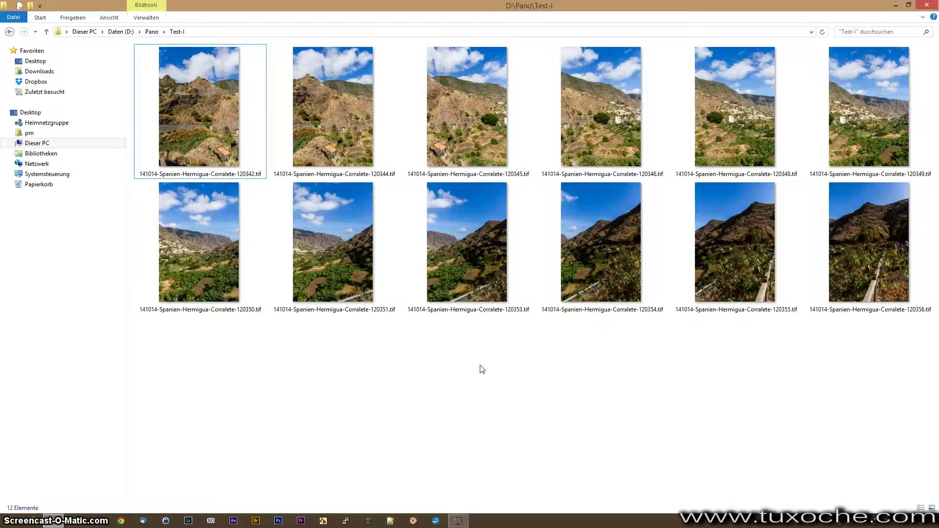
key("ctrl+a")
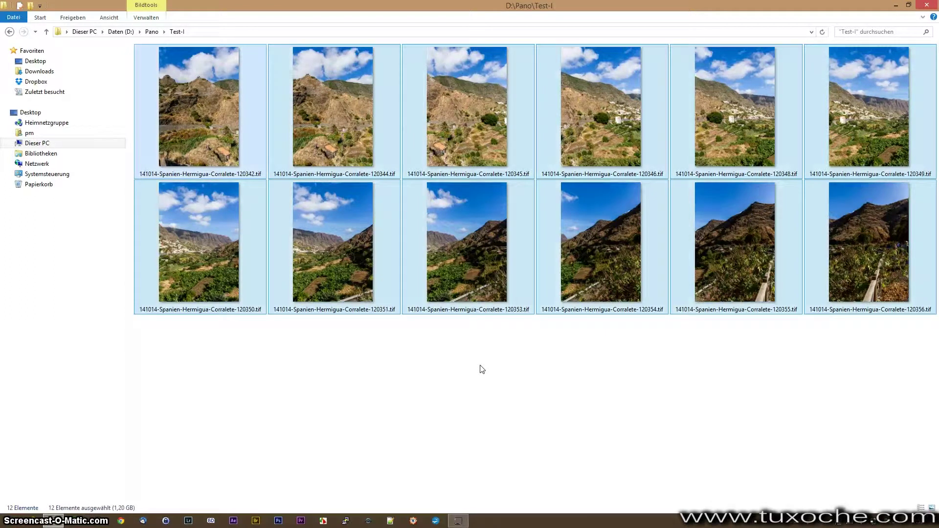
right_click(246, 118)
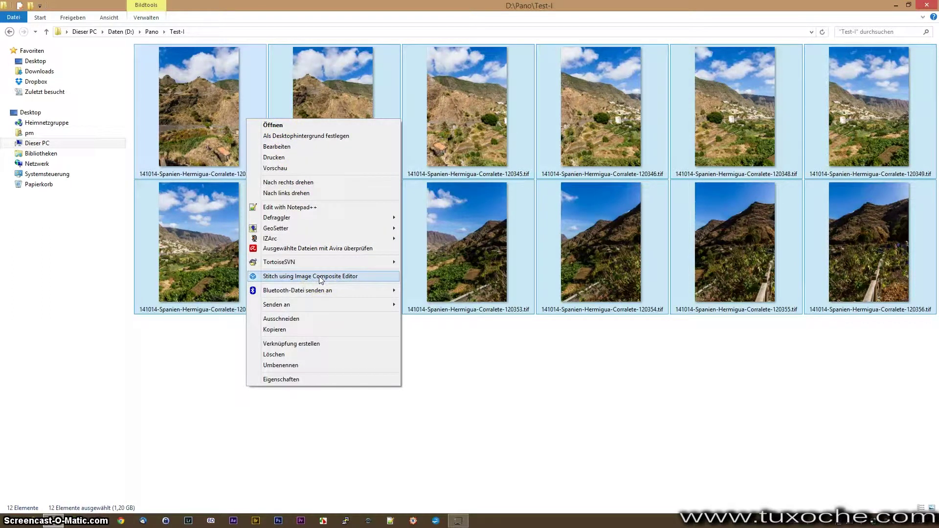
left_click(320, 276)
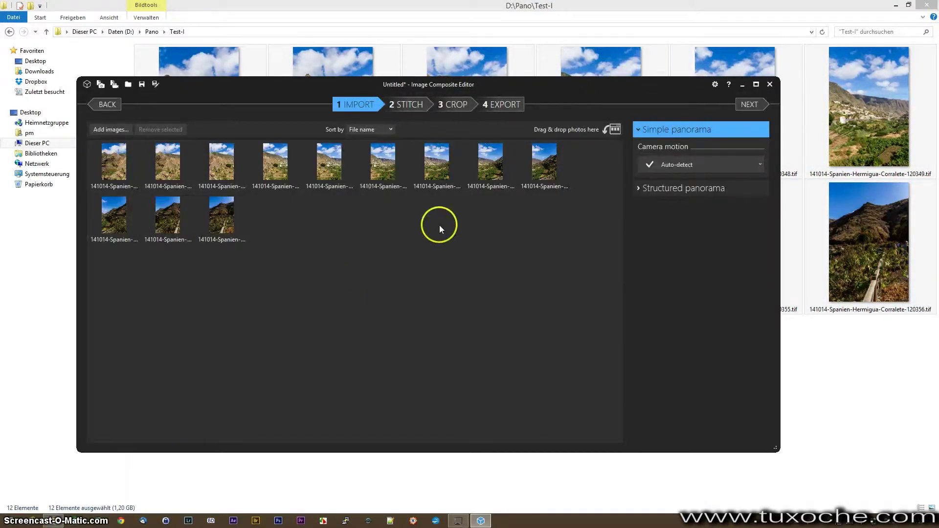
left_click(754, 85)
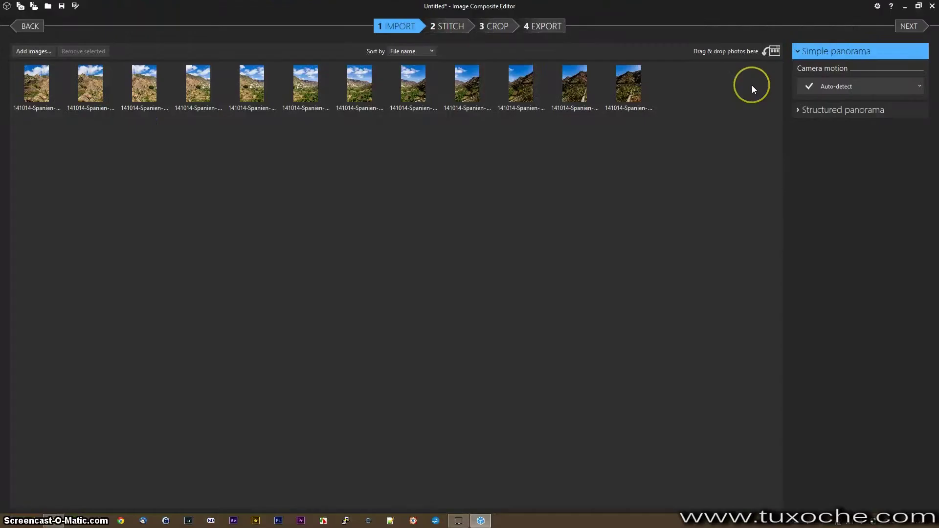
Stitch the imported photos and nudge the panorama's orientation to a roll of about -0.008 and a pitch of about -0.228 degrees
left_click(454, 28)
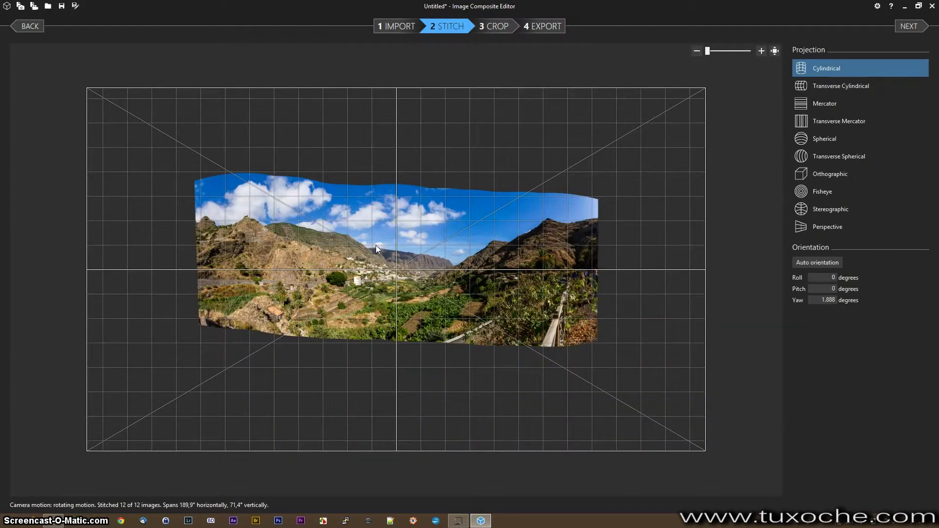
left_click(384, 249)
mouse_move(385, 252)
left_mouse_down()
mouse_move(392, 275)
mouse_move(388, 251)
left_mouse_up()
mouse_move(387, 251)
left_mouse_down()
mouse_move(387, 274)
mouse_move(386, 251)
left_mouse_up()
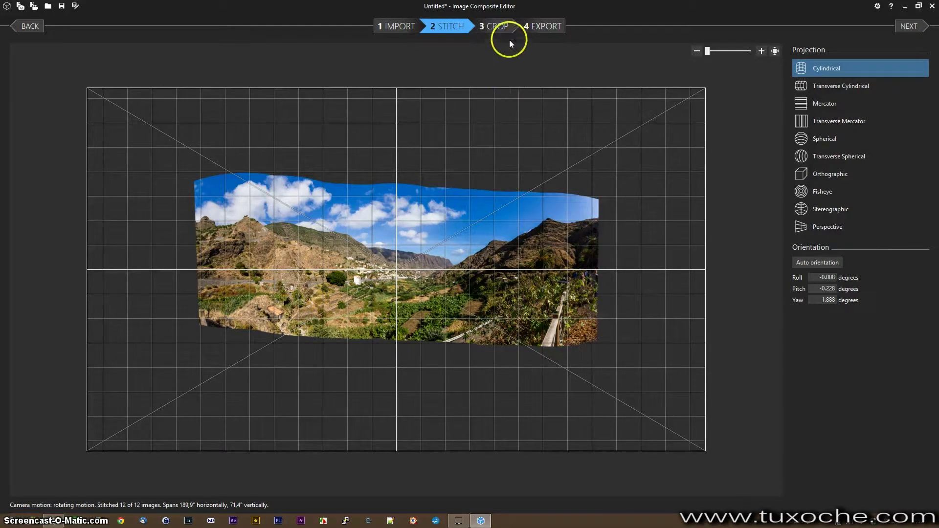
Crop the panorama's uneven edges by about 1055 pixels at the top, 235 at the left and 811 at the bottom
left_click(500, 23)
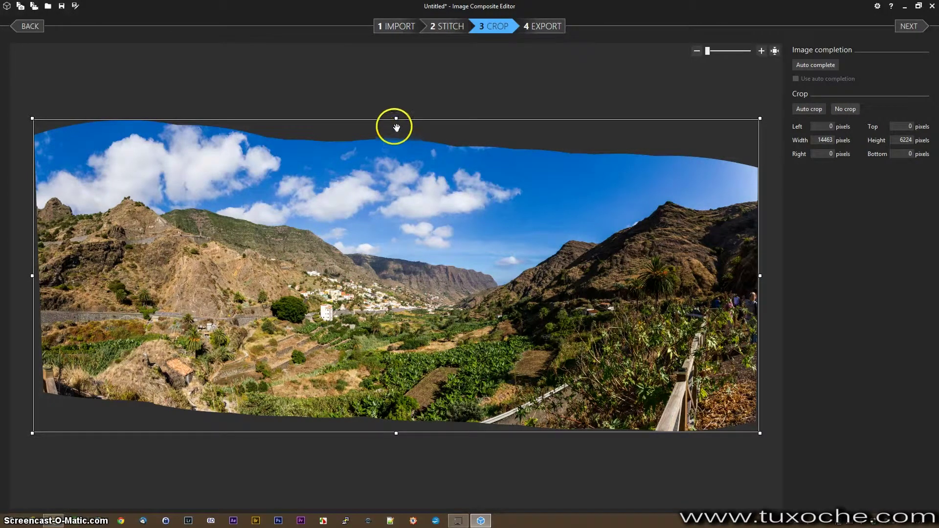
left_click_drag(396, 117, 380, 169)
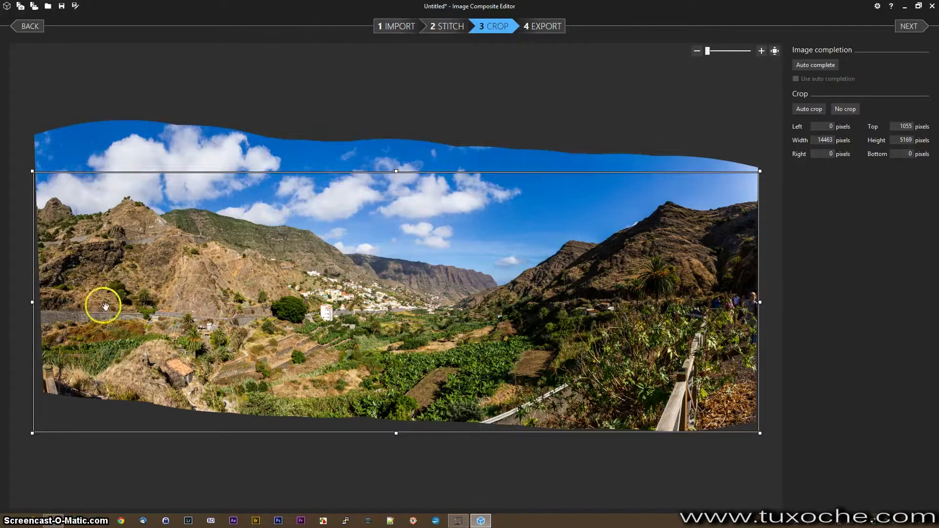
left_click_drag(33, 304, 44, 306)
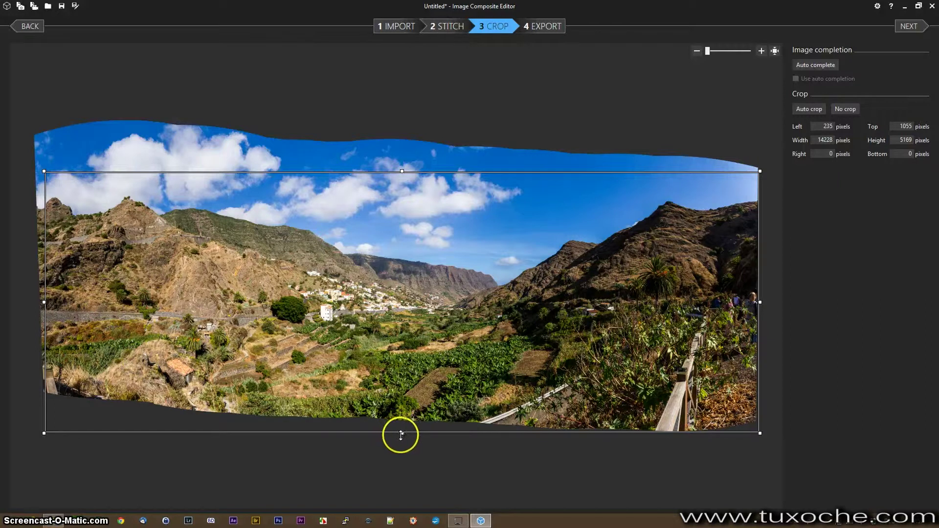
left_click_drag(402, 434, 396, 392)
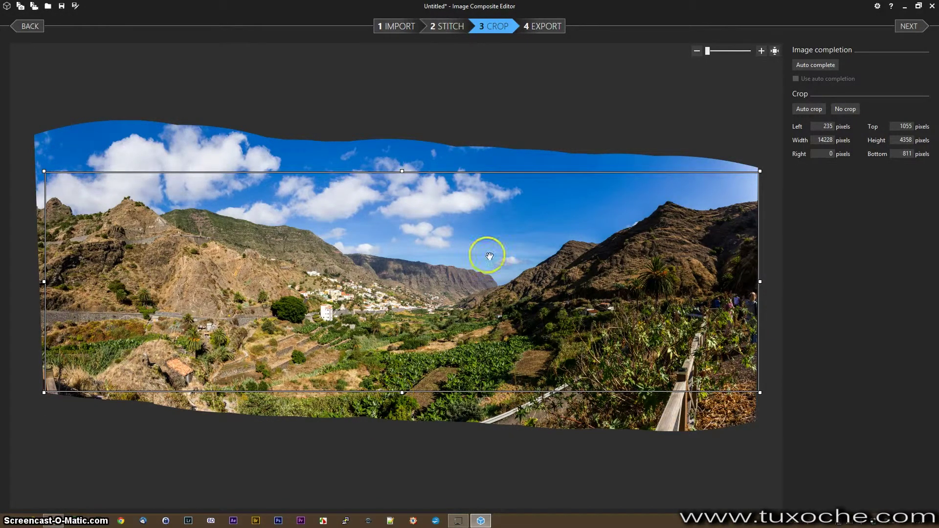
Export the cropped panorama as a TIFF image into the Pano\Test-I folder under the suggested file name
left_click(543, 28)
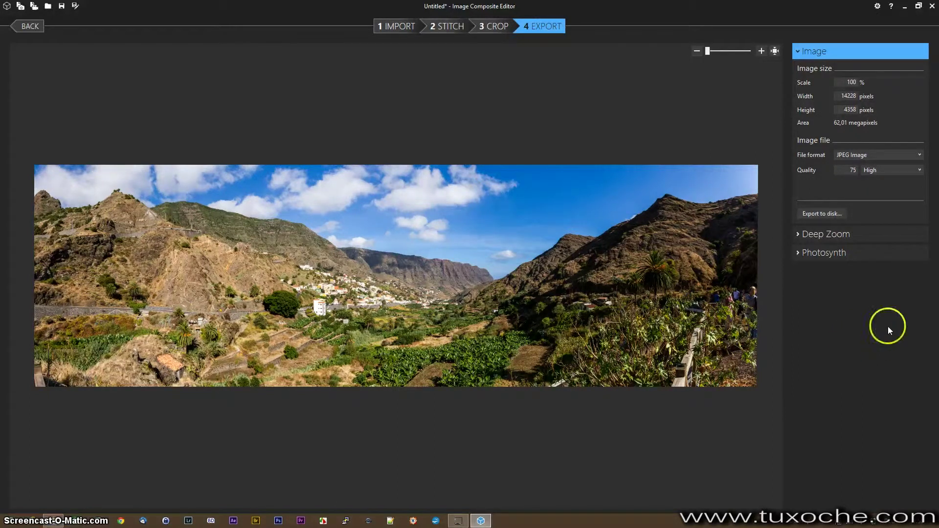
left_click(890, 158)
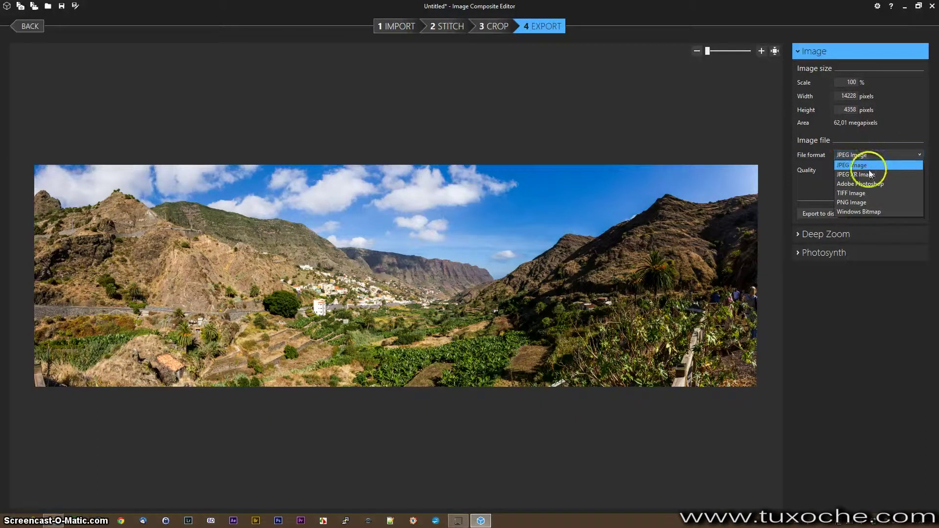
left_click(859, 195)
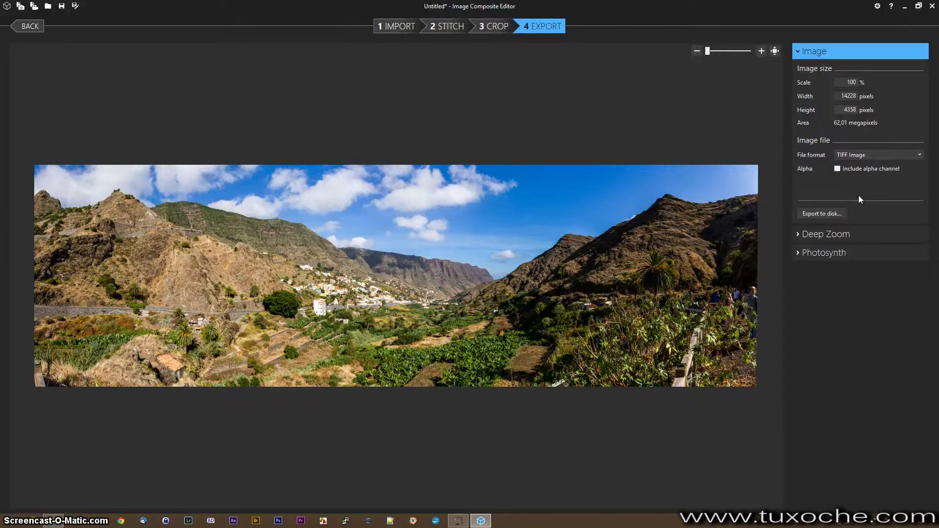
left_click(838, 213)
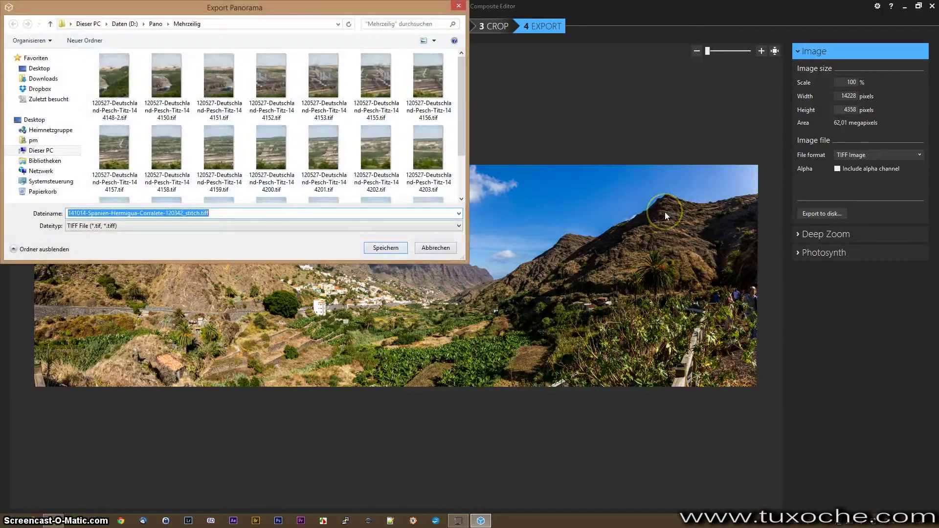
left_click(155, 24)
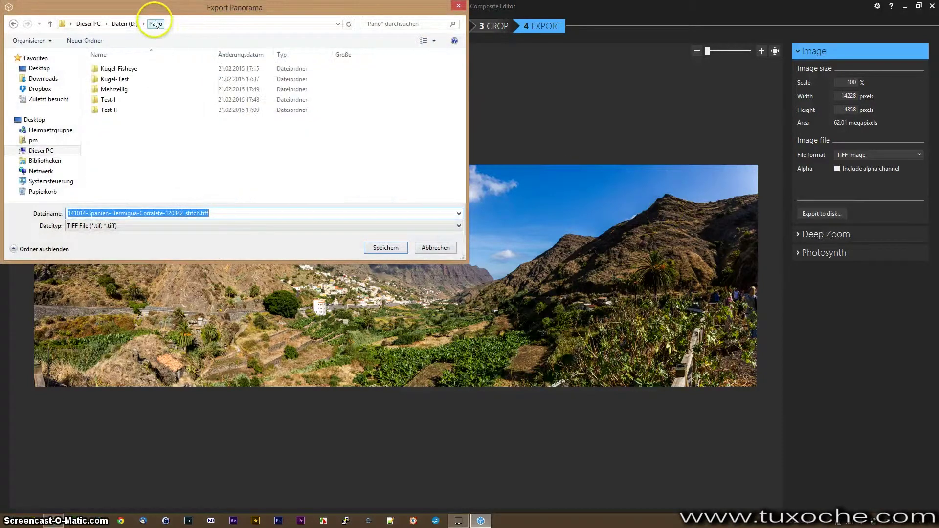
double_click(142, 105)
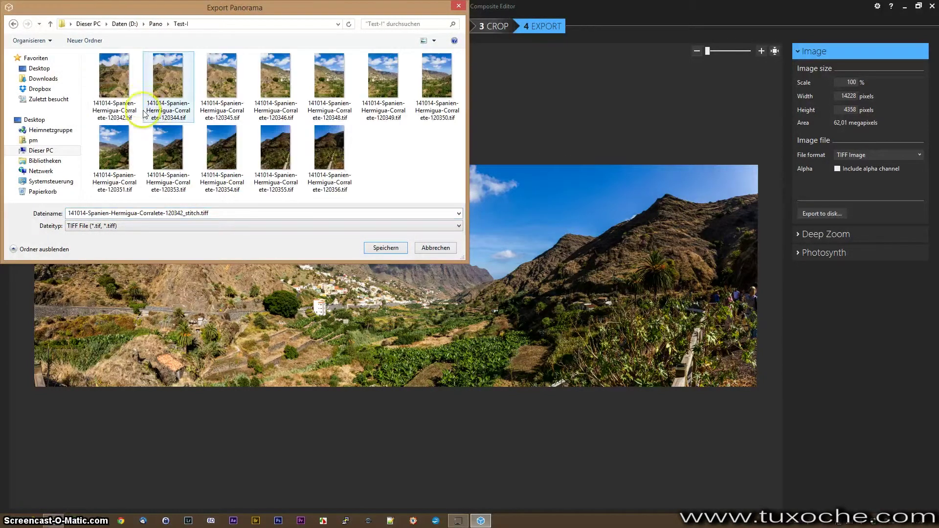
left_click(372, 248)
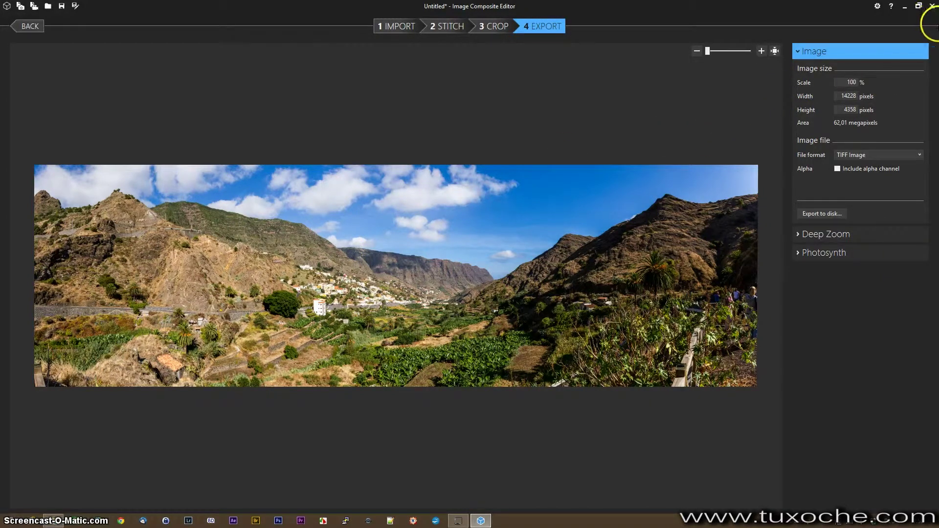
Close the panorama editor and save the project as test-i in the Test-I folder
left_click(932, 6)
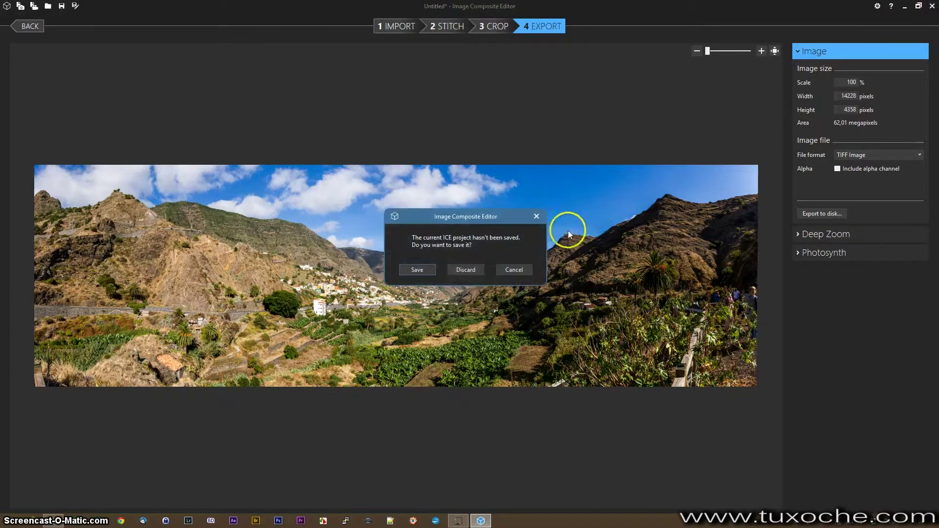
left_click(428, 270)
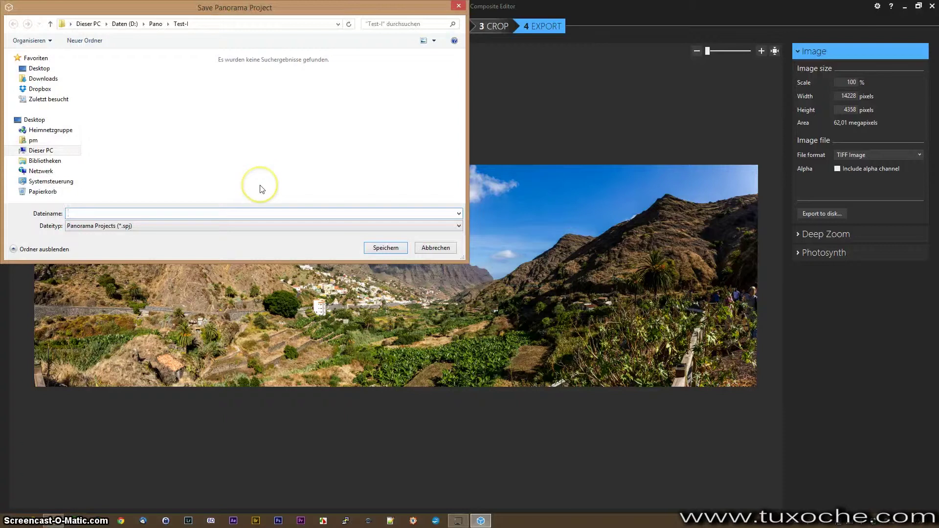
type("test-i")
key("Return")
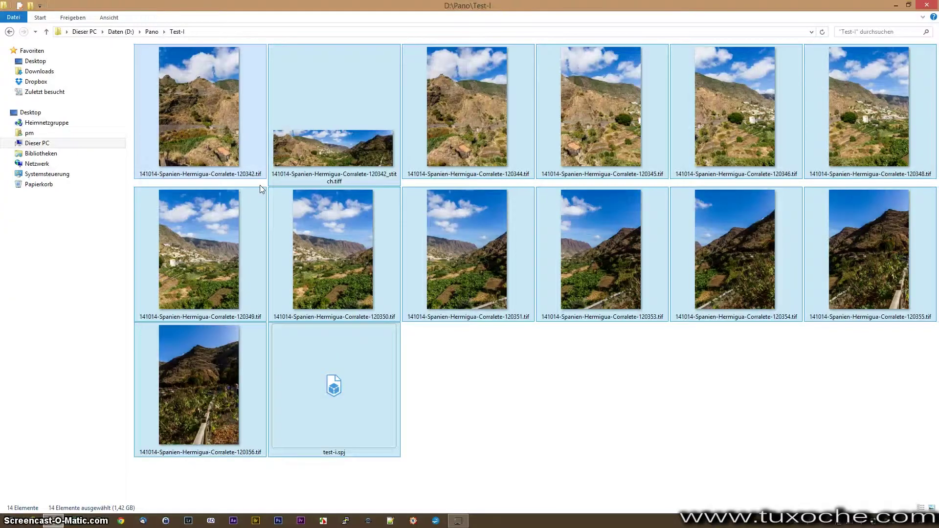
Open the exported stitch TIFF in IrfanView, examine the finished panorama and close the viewer
left_click(480, 365)
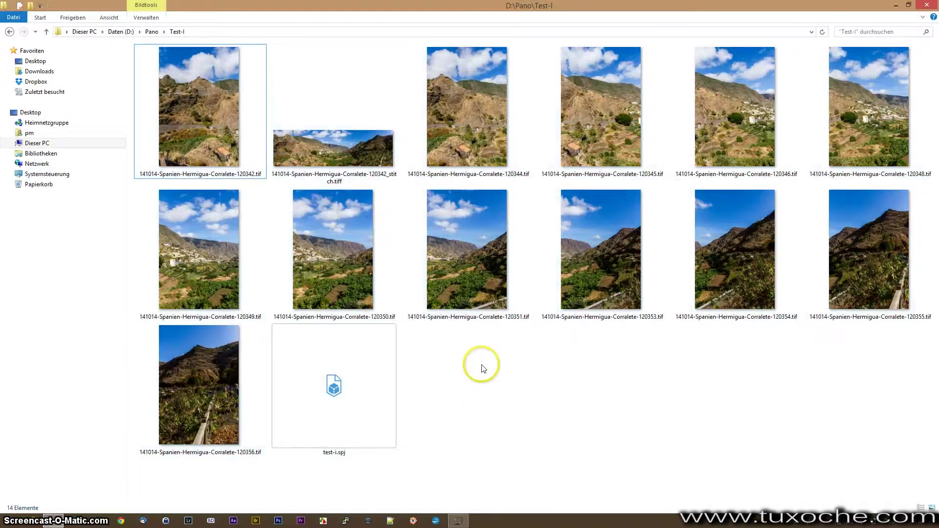
right_click(345, 157)
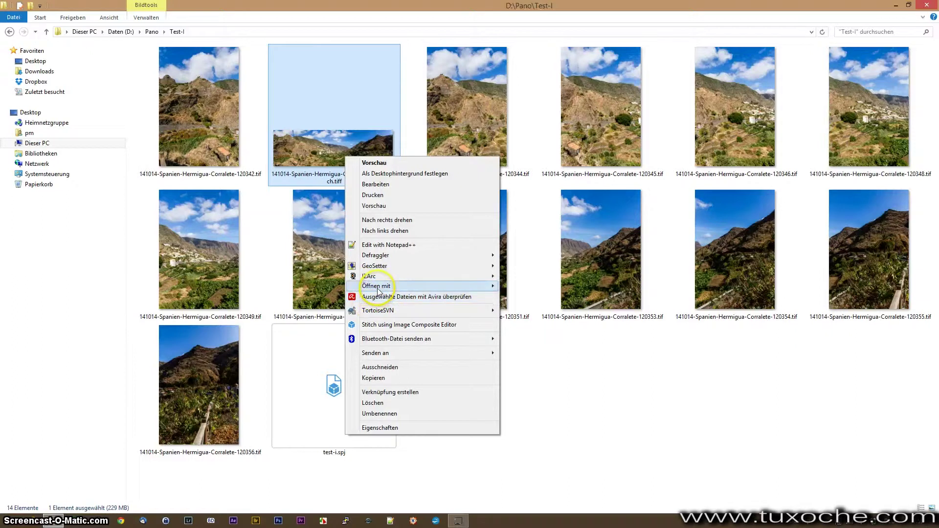
mouse_move(409, 286)
left_click(537, 350)
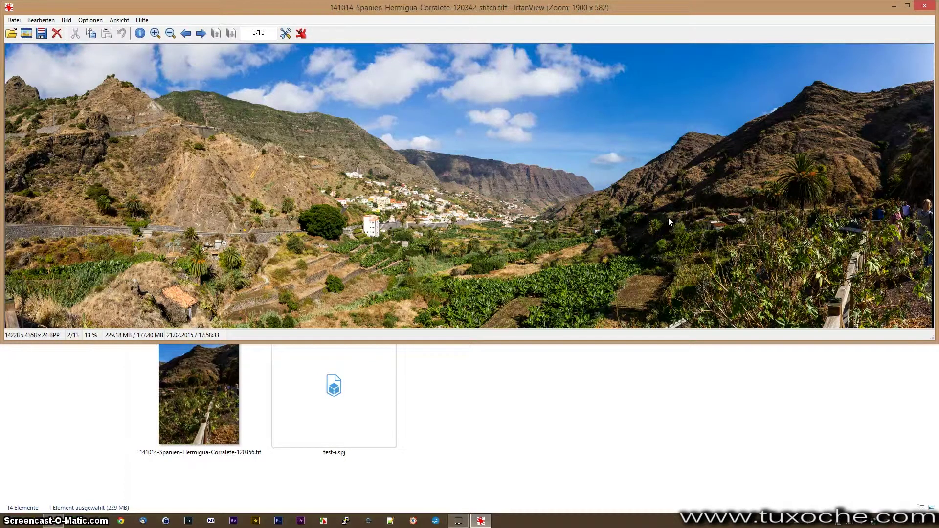
left_click_drag(668, 218, 523, 224)
left_click(707, 214)
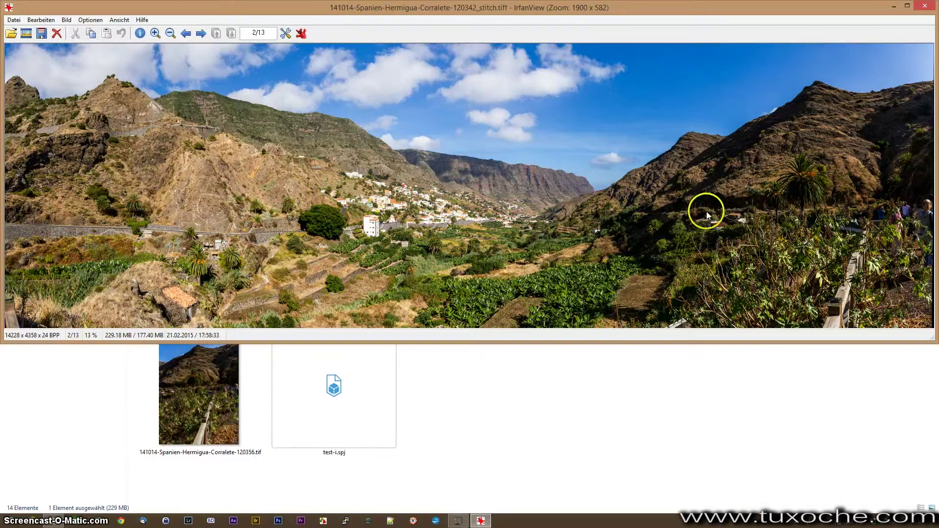
left_click(924, 6)
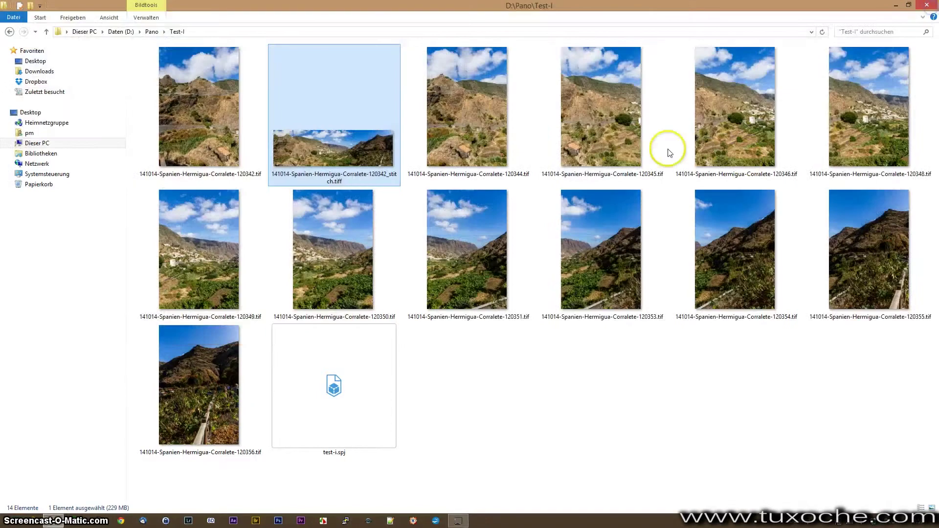
Load all the photos from the D:\Pano\Mehrzeilig folder into Image Composite Editor
left_click(152, 31)
double_click(158, 81)
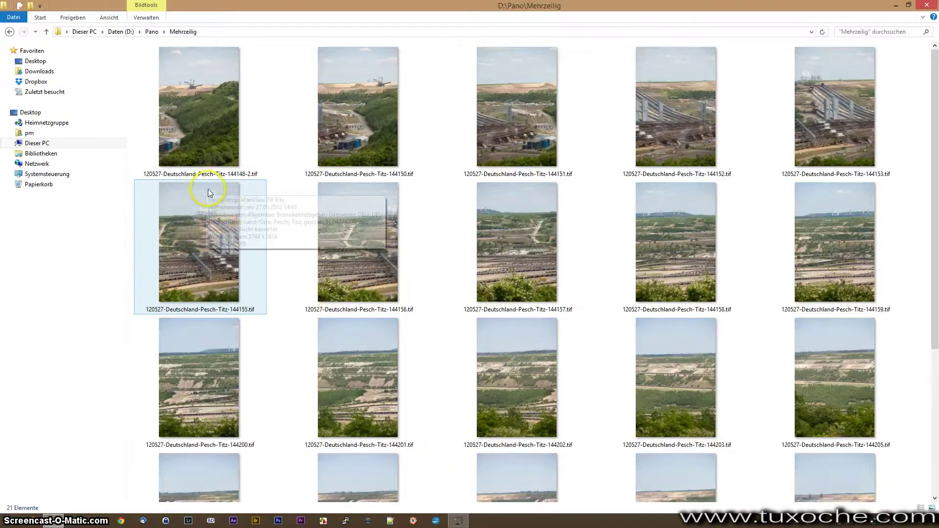
scroll(207, 189, "down", 3)
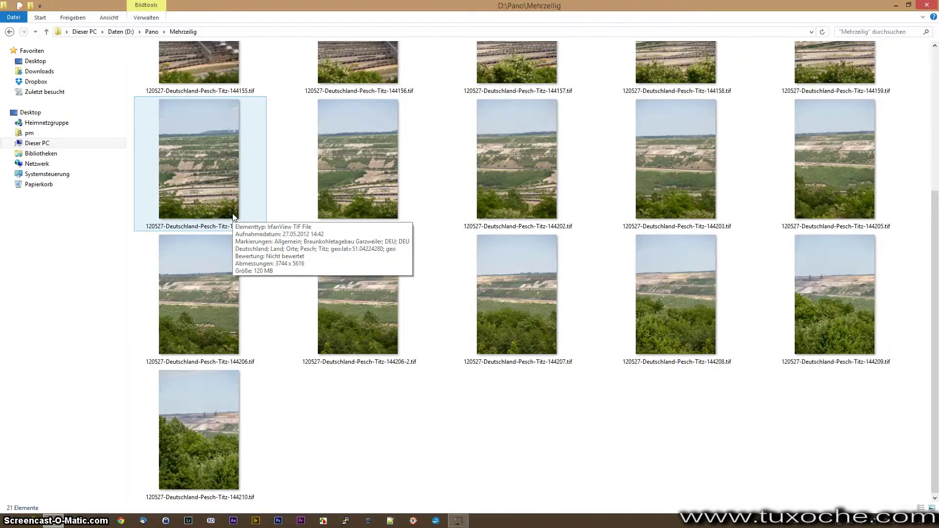
key("ctrl+a")
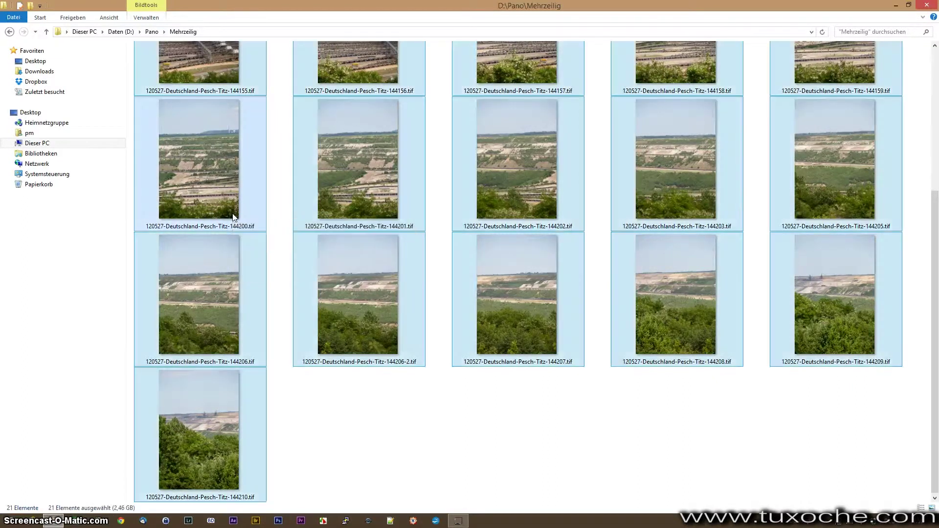
right_click(193, 76)
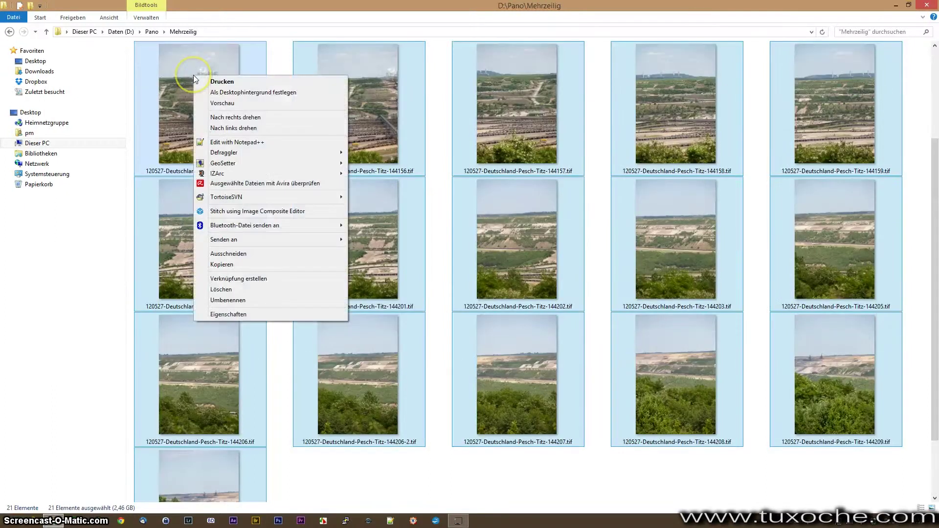
left_click(255, 212)
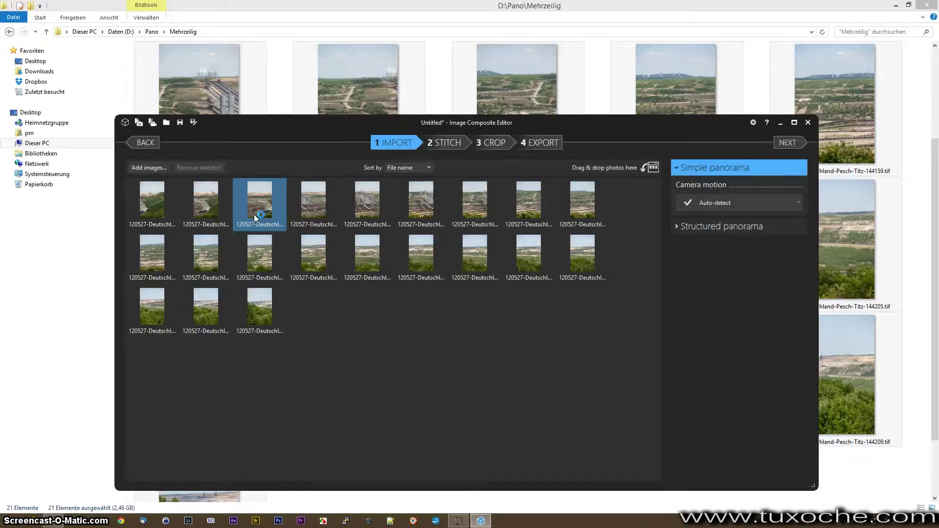
Stitch the imported multi-row photos into a panorama and maximize the editor window
left_click(395, 338)
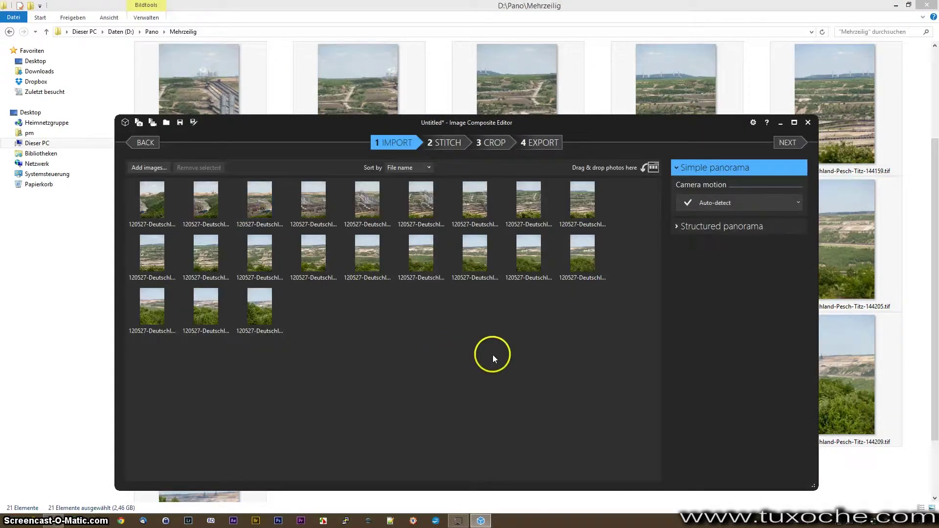
left_click(447, 143)
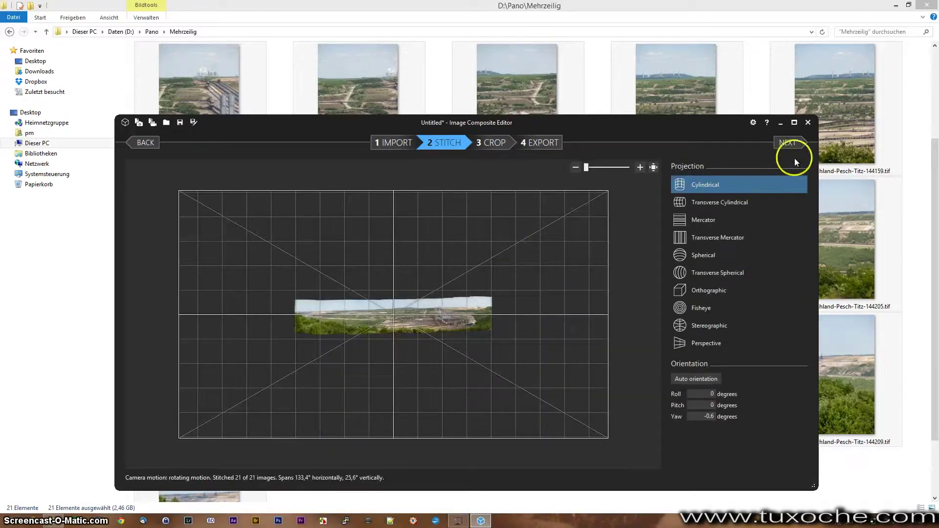
left_click(796, 122)
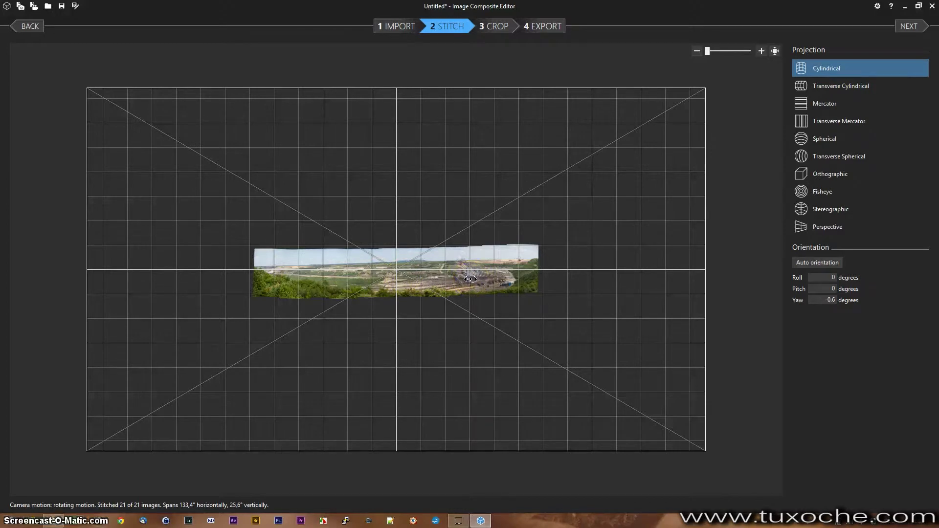
Crop the multi-row panorama's uneven edges by 318 pixels left, 908 top, 136 right and 908 bottom
left_click_drag(569, 225, 569, 213)
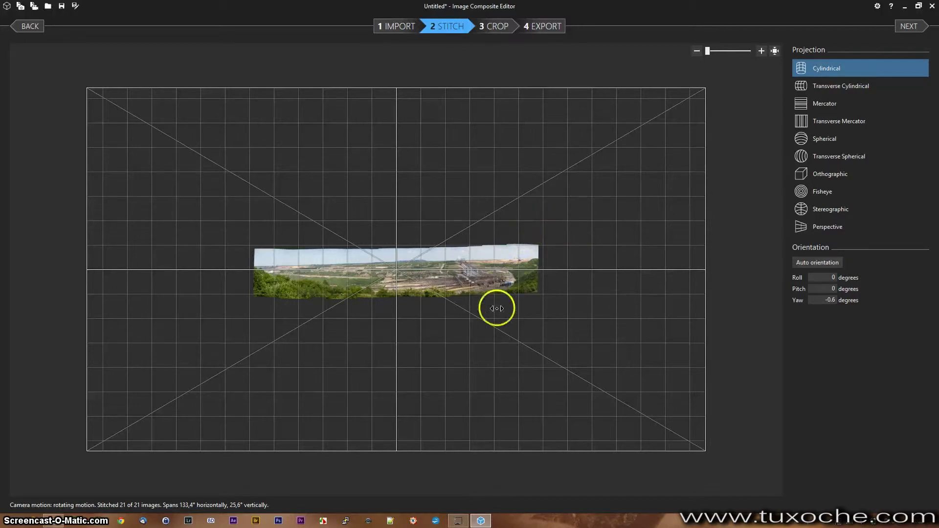
left_click(505, 27)
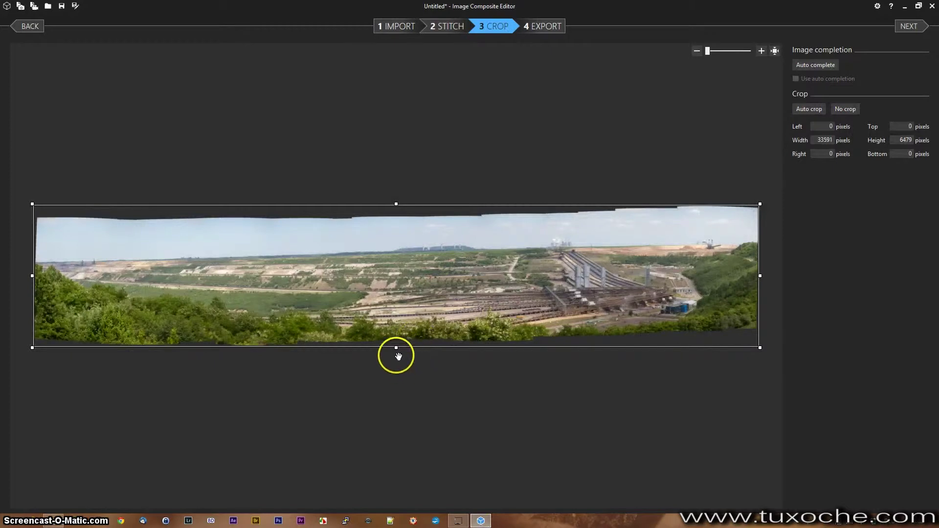
left_click_drag(394, 348, 396, 328)
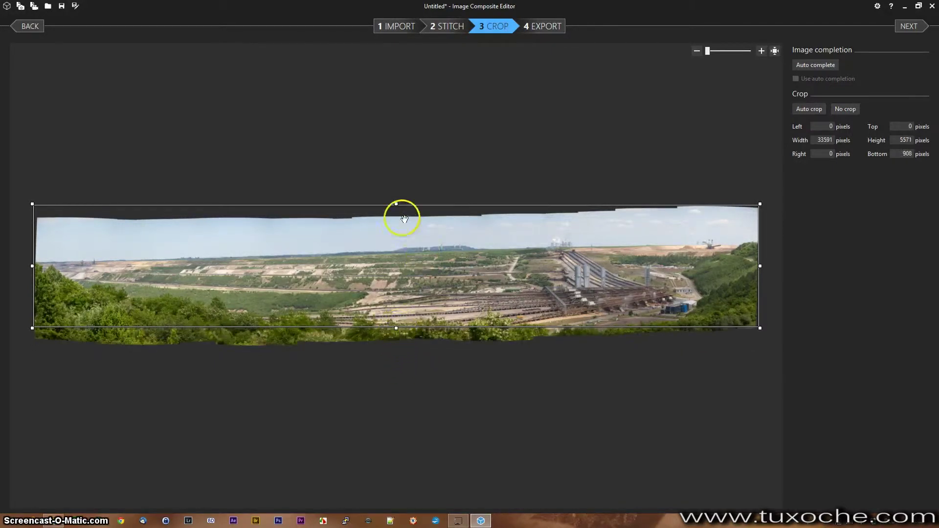
left_click_drag(395, 202, 394, 224)
left_click_drag(33, 276, 42, 276)
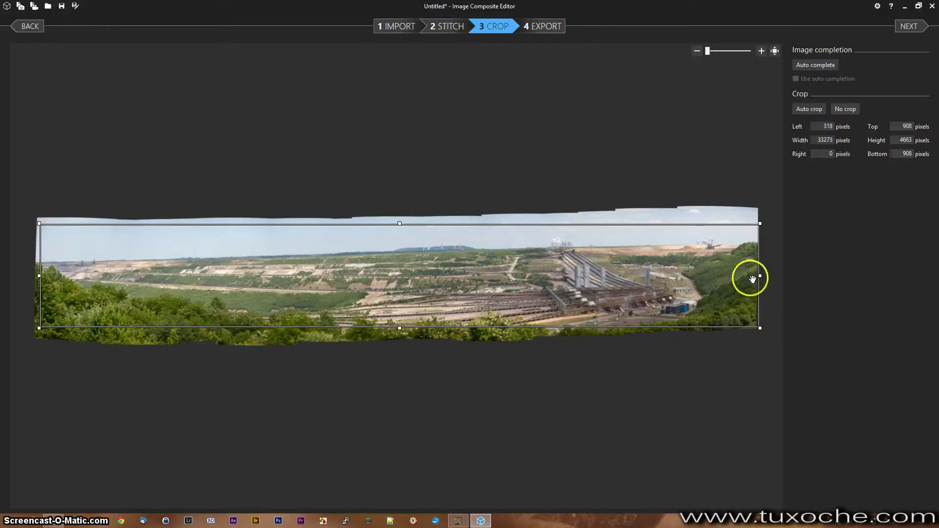
left_click_drag(758, 277, 755, 274)
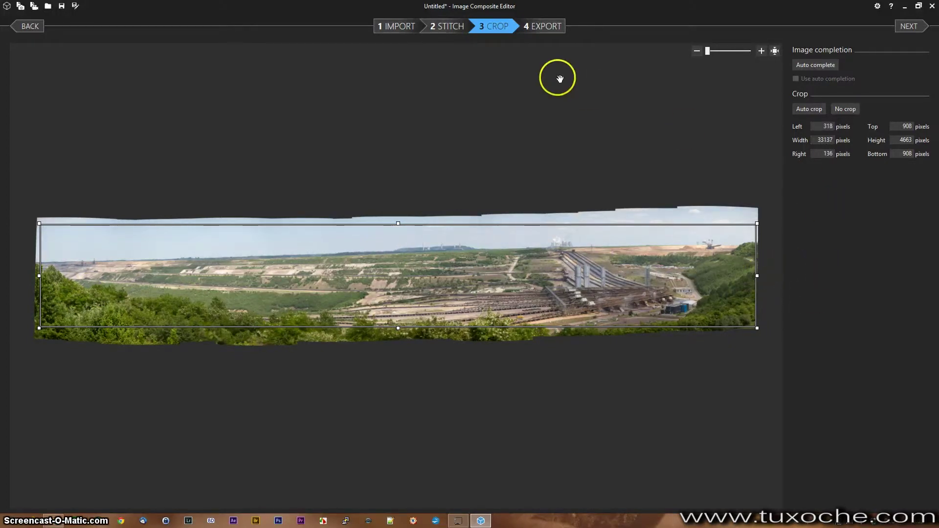
Export the cropped panorama as a TIFF image into the D:\Pano\Mehrzeilig folder, keeping the suggested file name
left_click(547, 26)
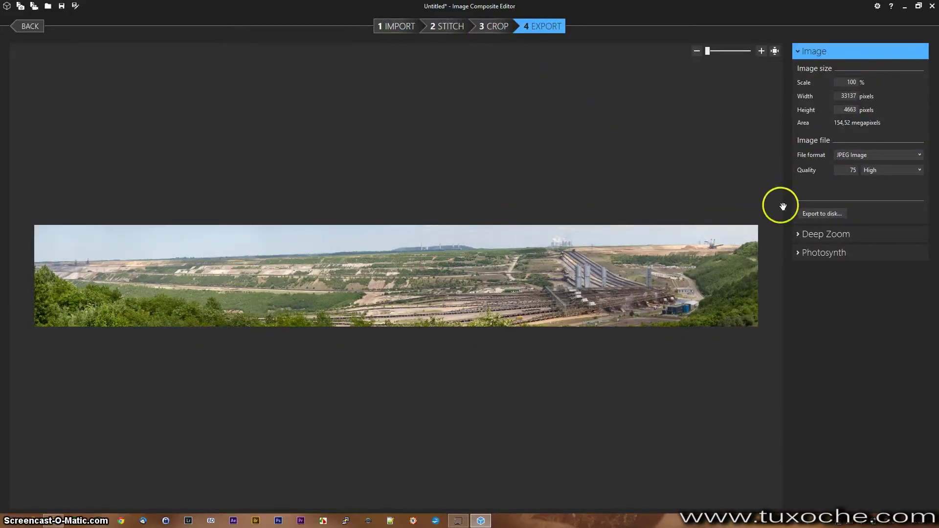
left_click(862, 155)
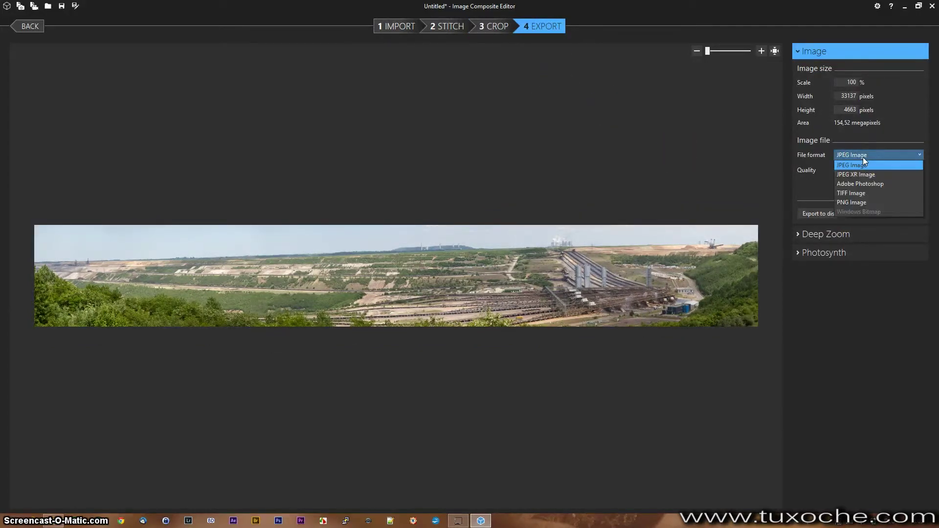
left_click(856, 193)
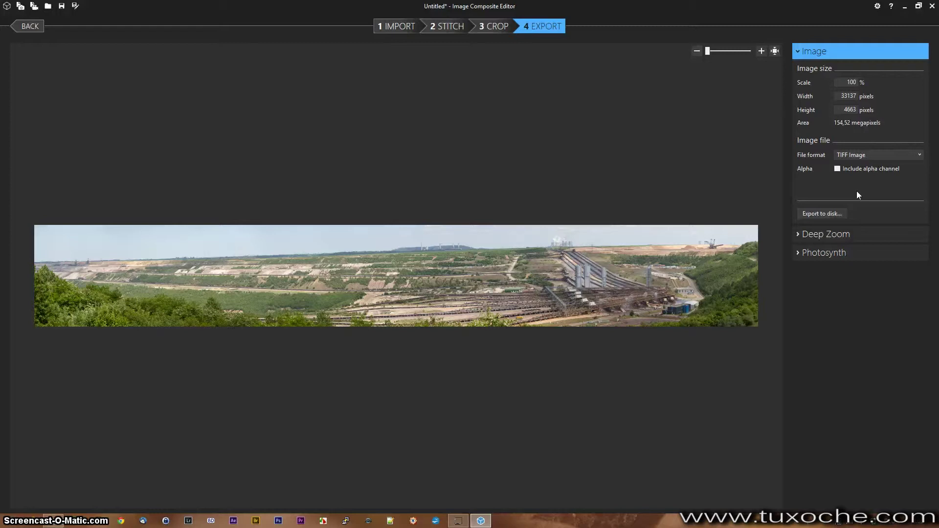
left_click(832, 214)
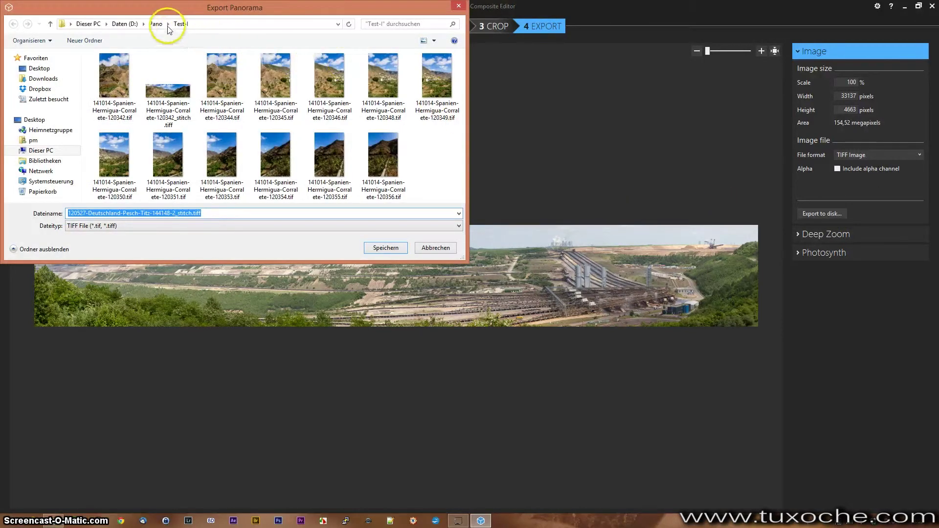
left_click(156, 25)
left_click(138, 93)
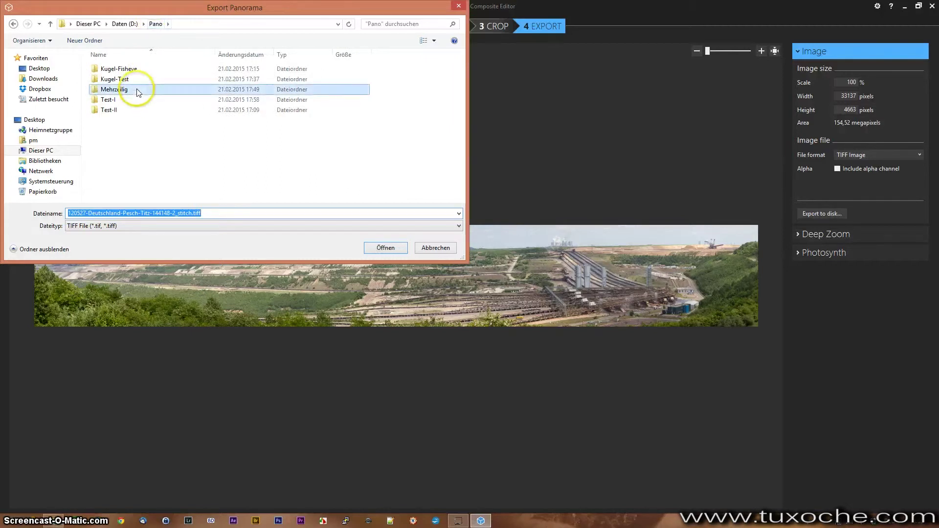
double_click(138, 92)
left_click(375, 247)
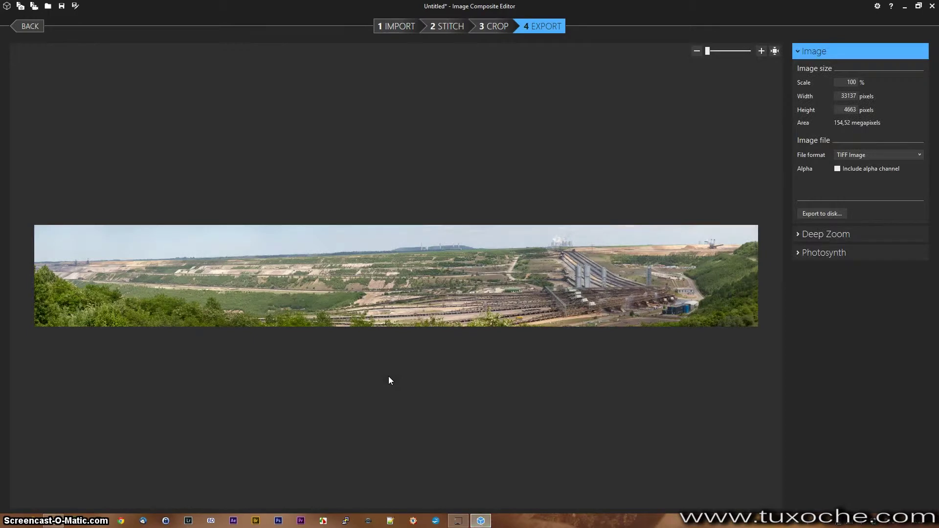
left_click(390, 380)
Open the exported multi-row stitch TIFF from the Mehrzeilig folder in IrfanView, examine it and close the viewer
left_click(230, 136)
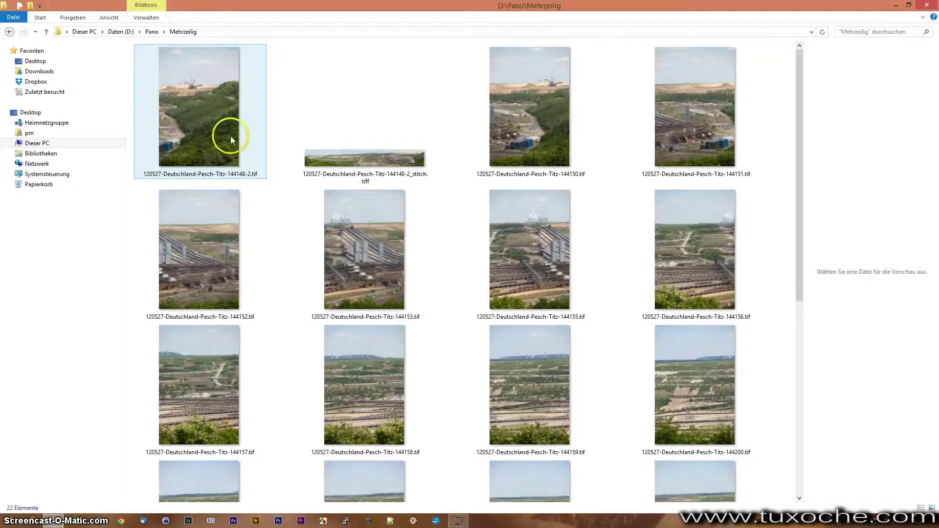
left_click(330, 165)
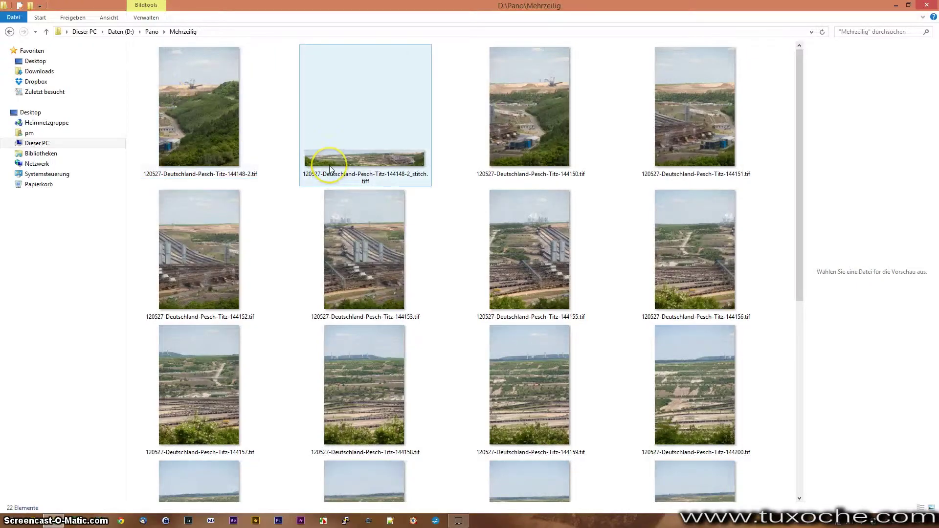
right_click(329, 165)
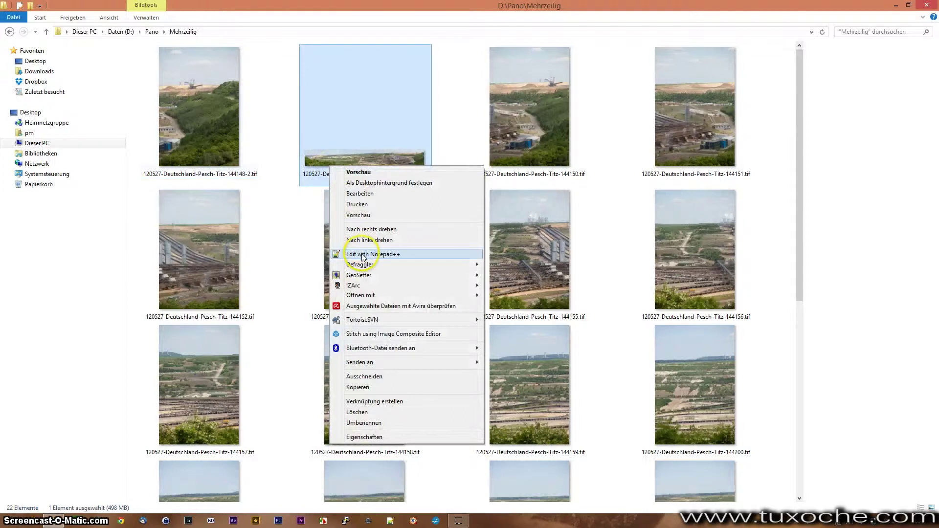
mouse_move(377, 297)
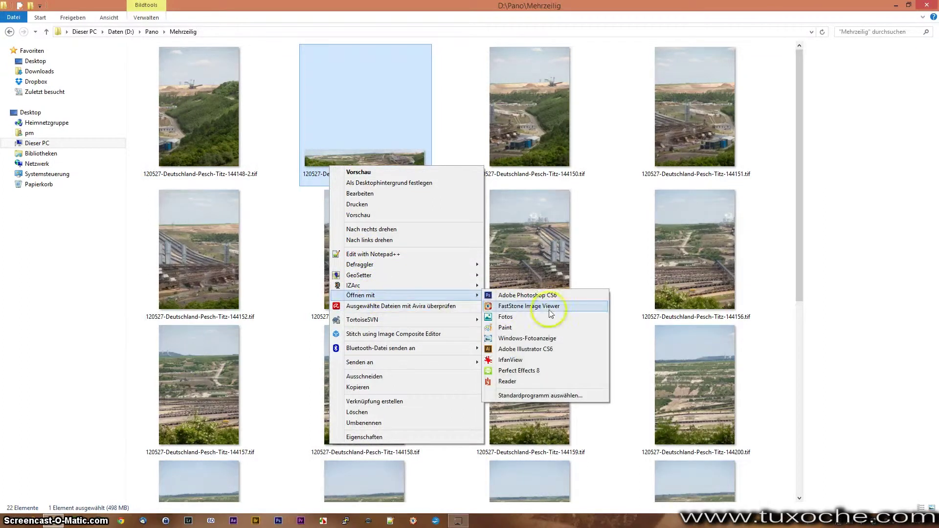
left_click(513, 362)
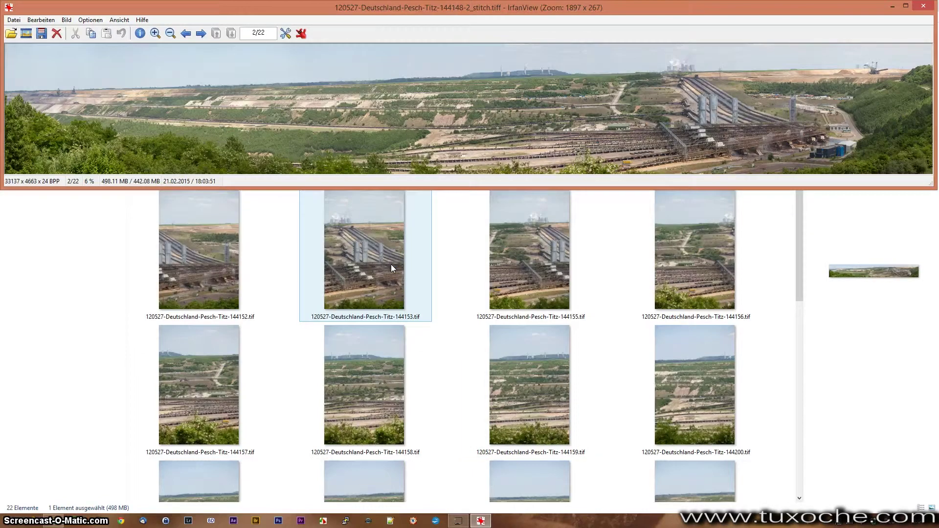
left_click(445, 142)
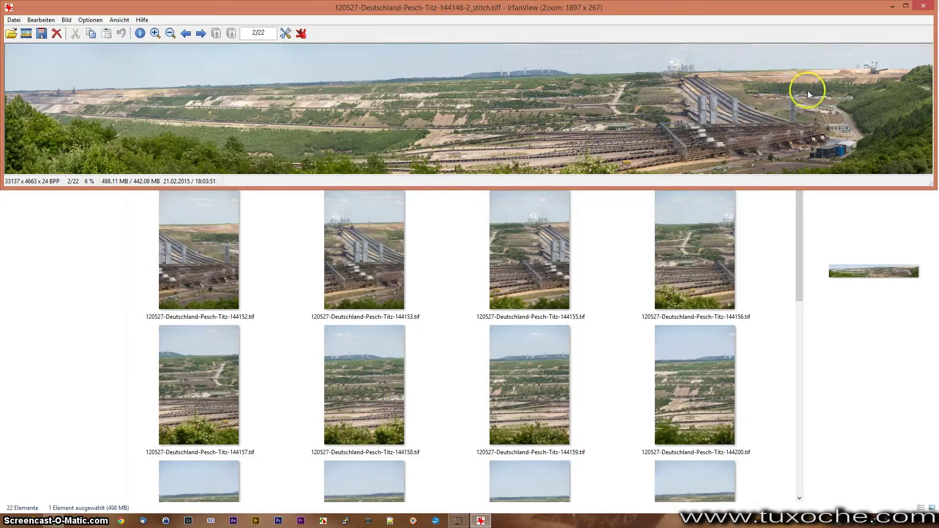
left_click(923, 7)
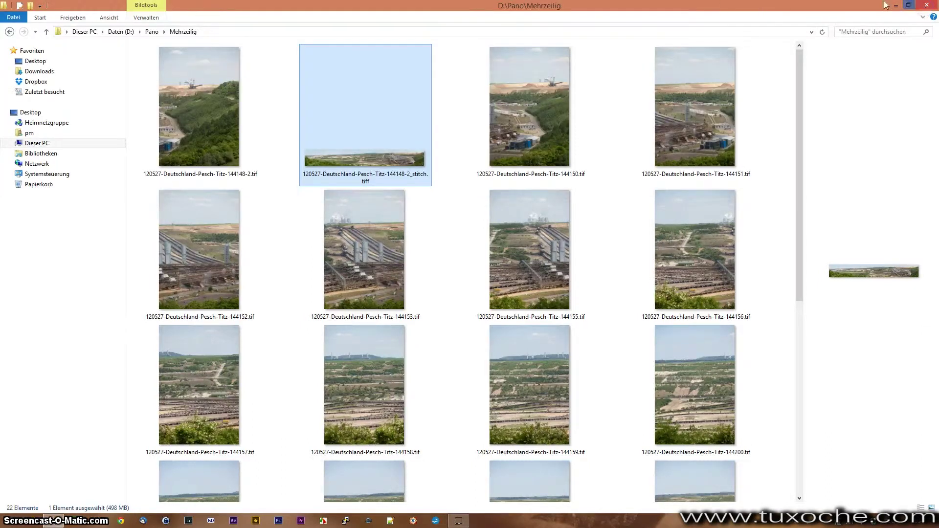
Open the saved project kugel-i.spj from the D:\Pano\Kugel-Test folder in Image Composite Editor
left_click(152, 32)
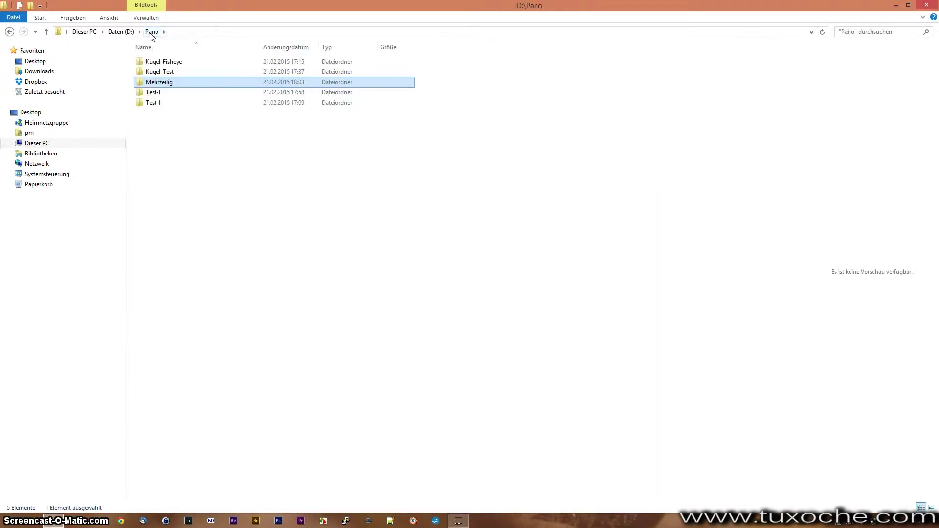
double_click(151, 72)
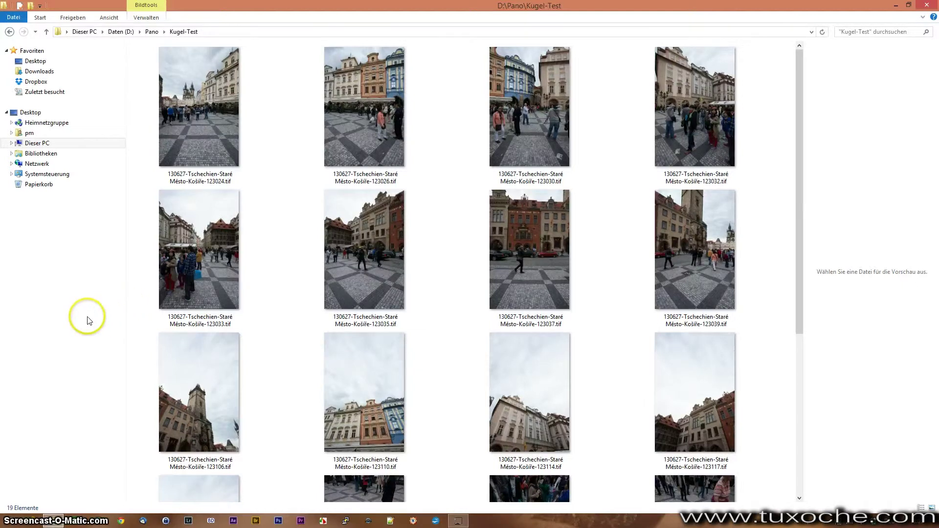
scroll(106, 311, "down", 5)
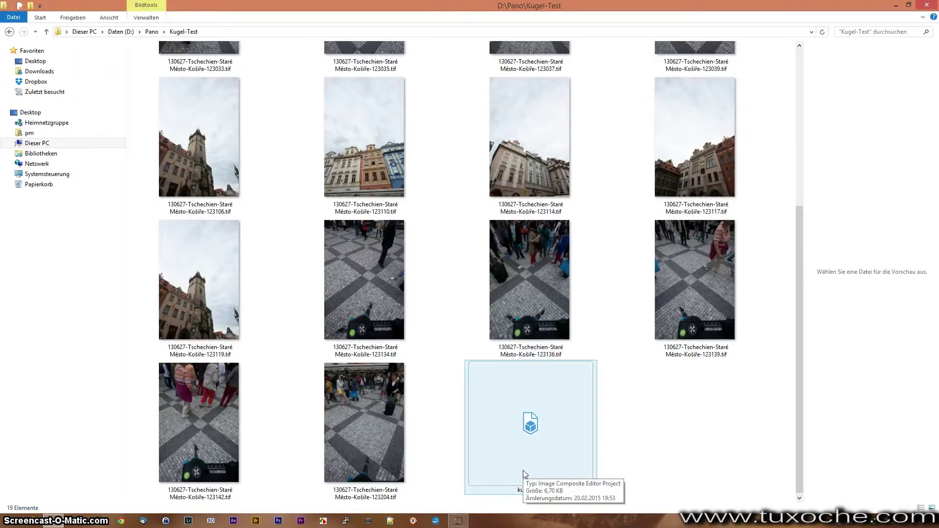
double_click(558, 451)
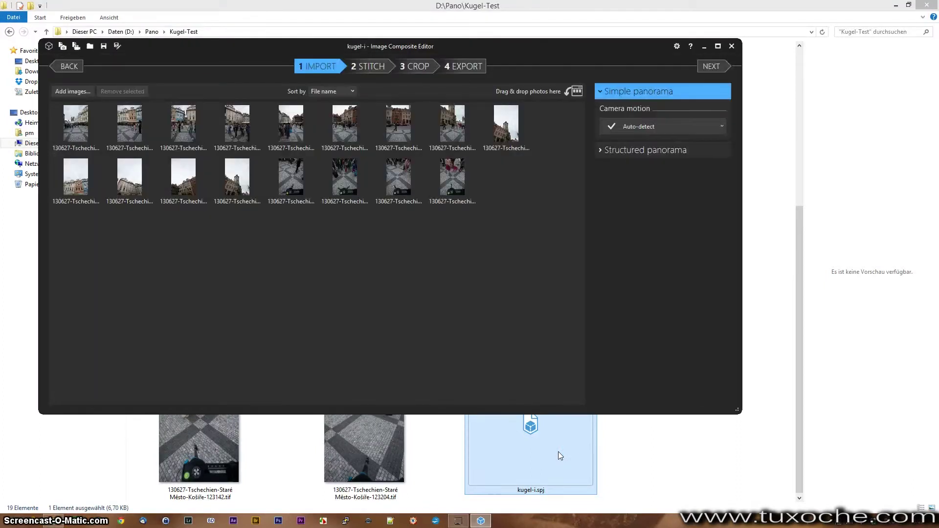
left_click(540, 413)
left_click(468, 228)
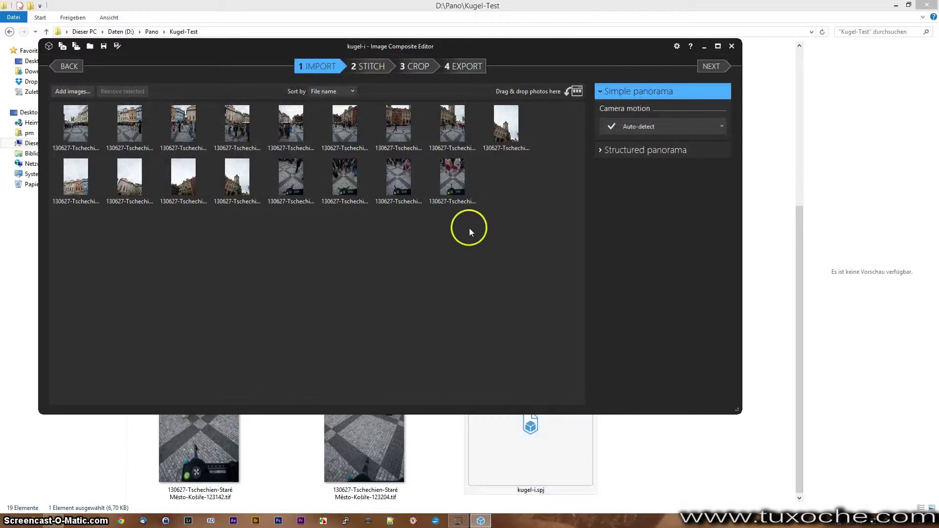
Stitch the kugel-i project's photos into a spherical panorama and maximize the editor window to examine it
left_click(380, 70)
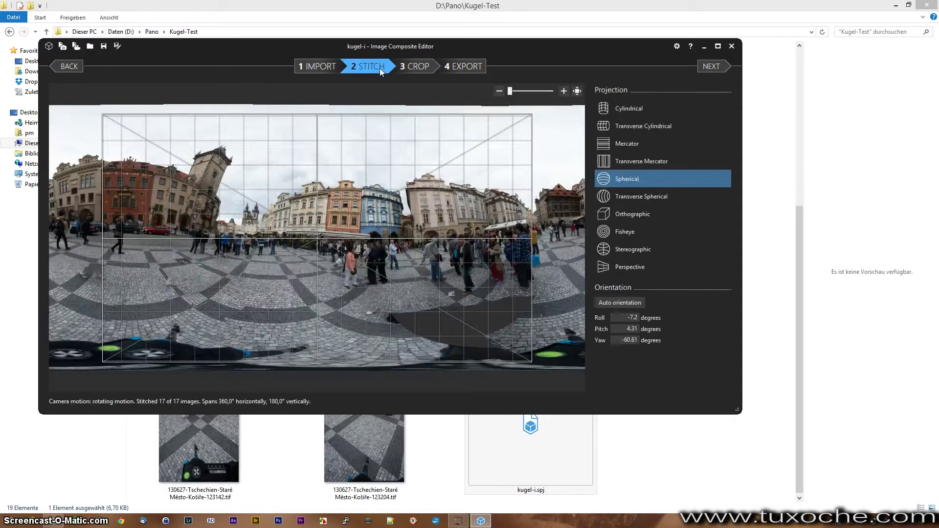
left_click(449, 203)
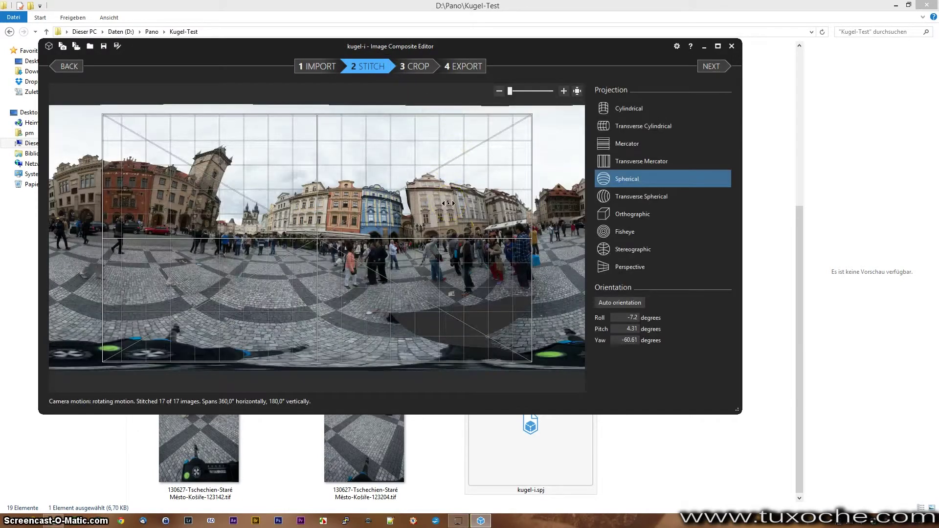
left_click(718, 46)
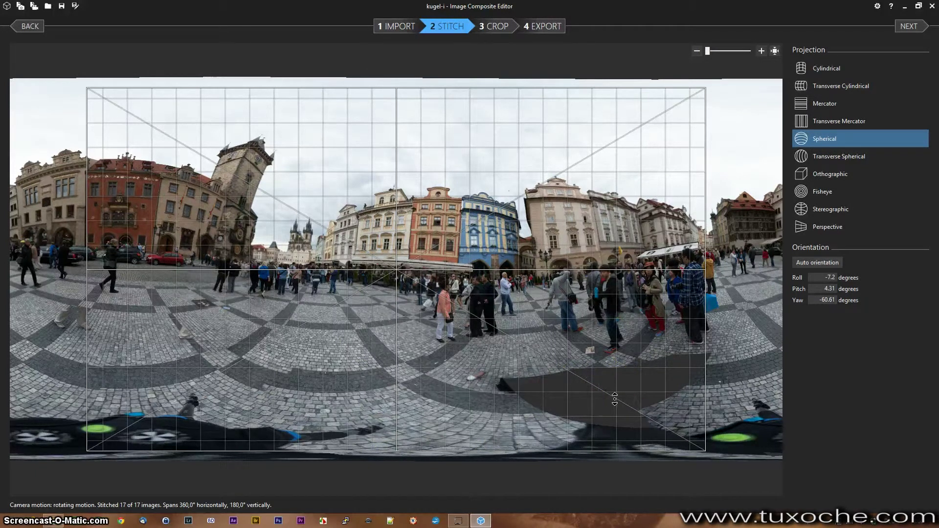
left_click_drag(459, 367, 398, 378)
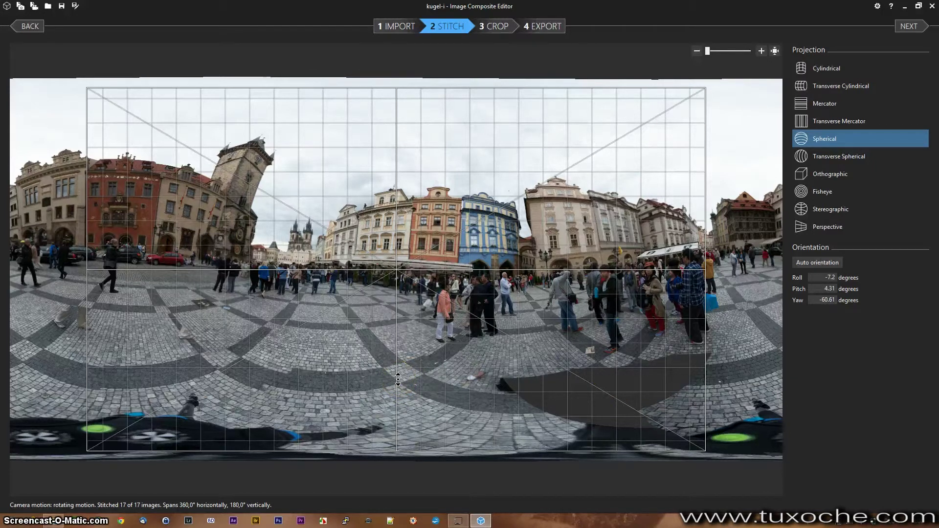